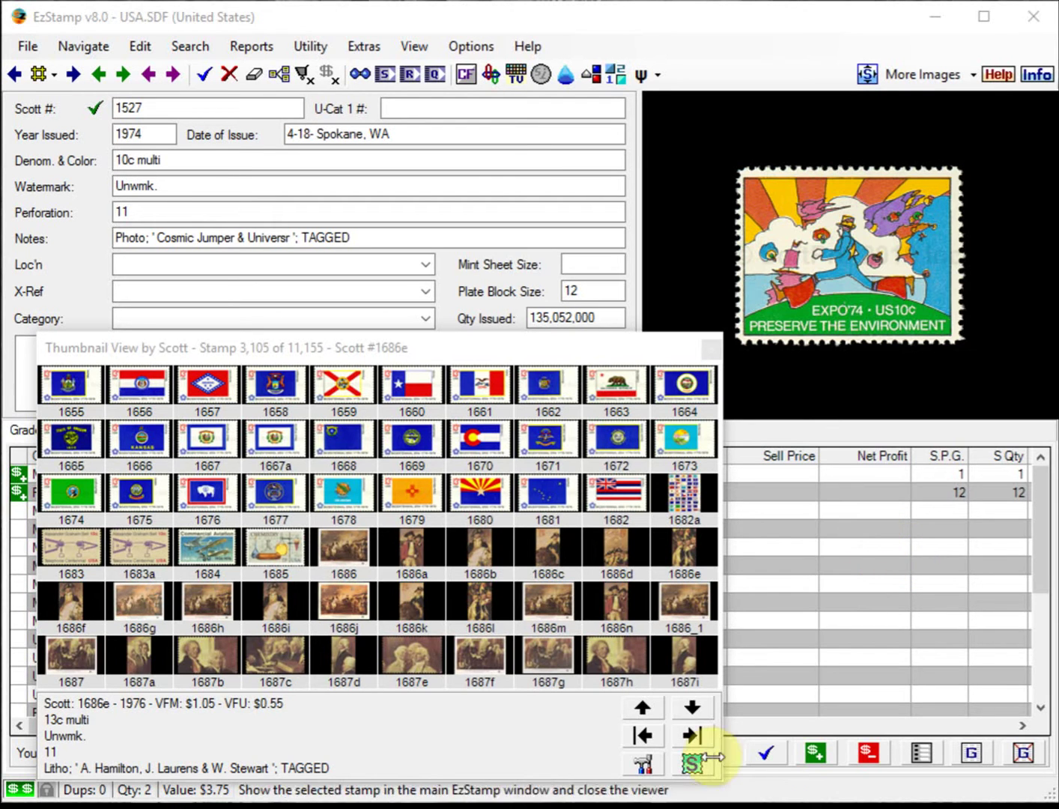
- Bring the E:\DOWNLOADS Explorer window to the front and move it higher on screen
key("alt+Tab")
left_click_drag(613, 334, 631, 281)
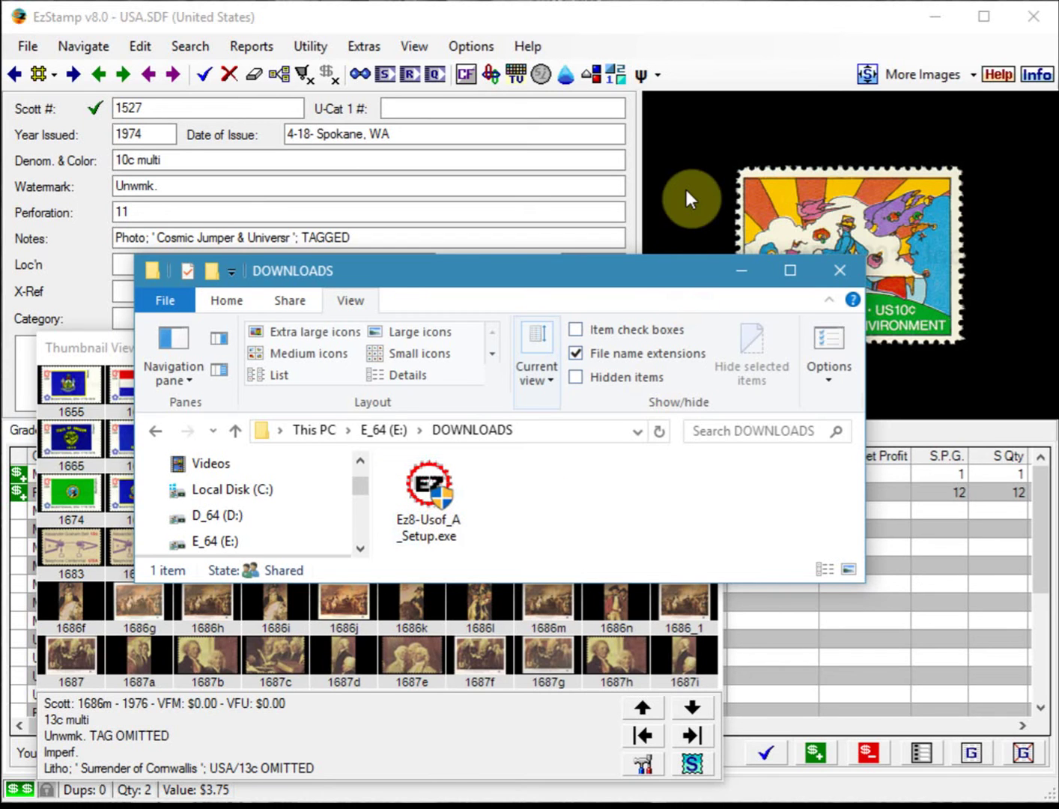
- Close USA.SDF and exit EzStamp v8.0, leaving only the DOWNLOADS window open
left_click(1034, 20)
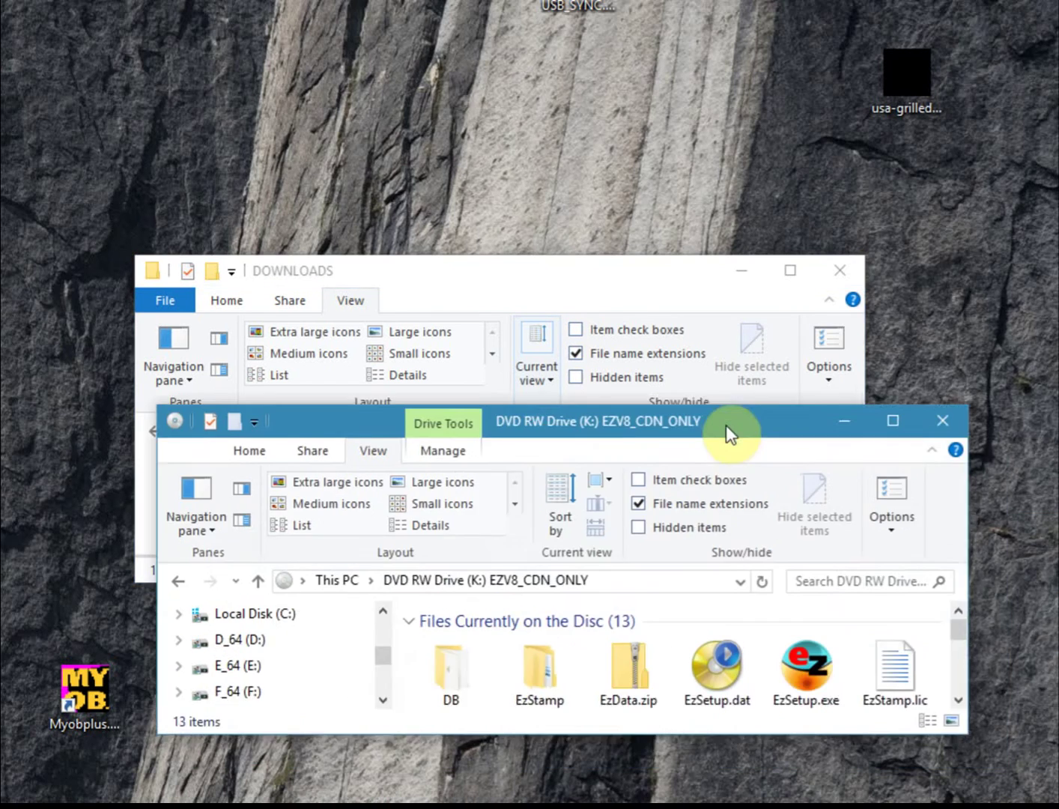
- Close the autoplayed DVD RW Drive (K:) window and select Ez8-Usof_A_Setup.exe in DOWNLOADS
left_click_drag(726, 433, 702, 272)
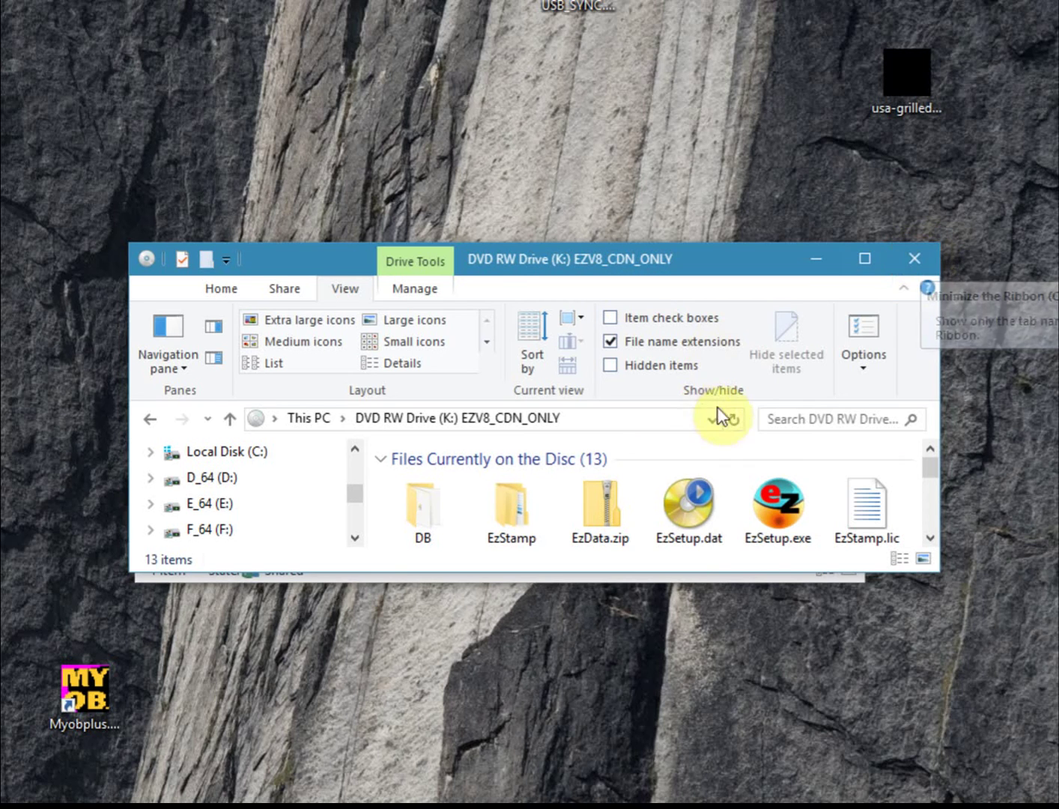
left_click(917, 261)
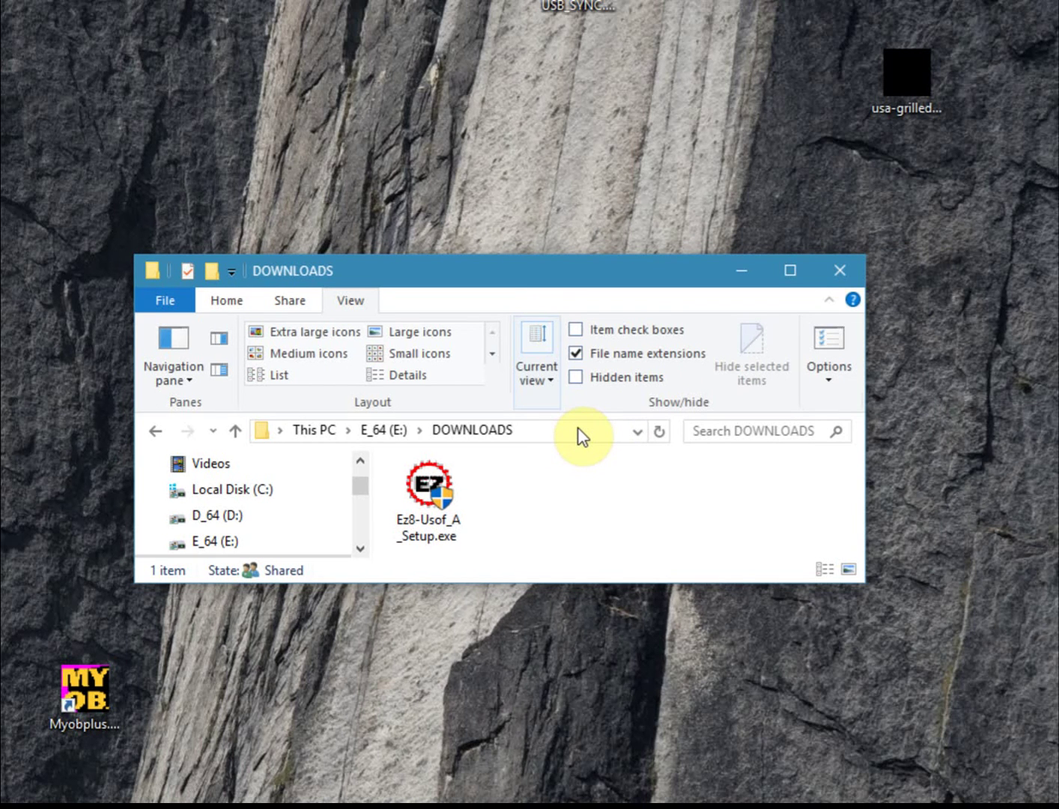
left_click(431, 492)
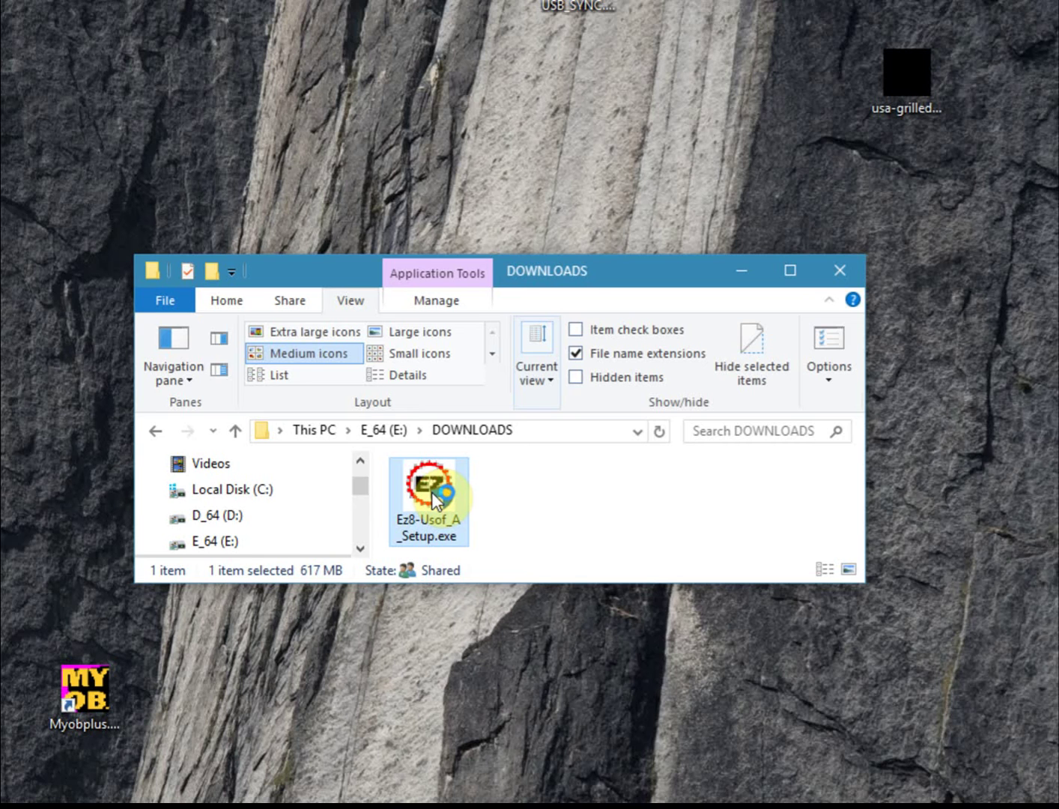
- Run Ez8-Usof_A_Setup.exe and unzip EzData.zip to SoftPro2010\Installs on drive E:
double_click(431, 493)
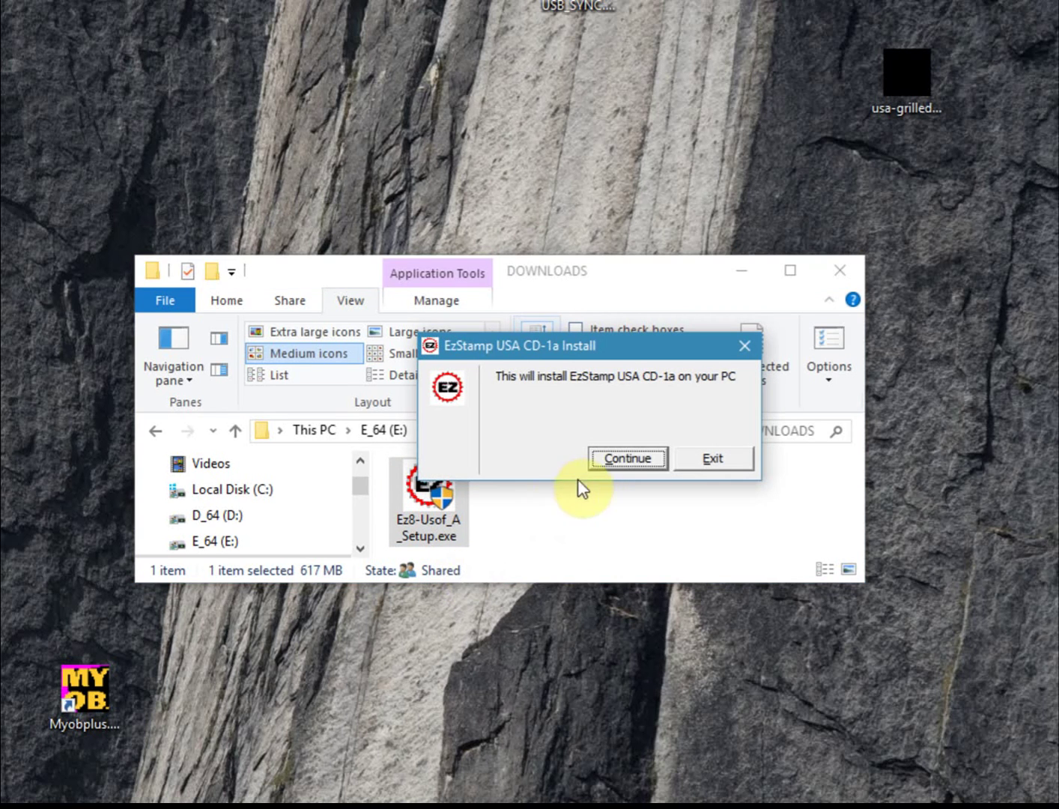
left_click(616, 456)
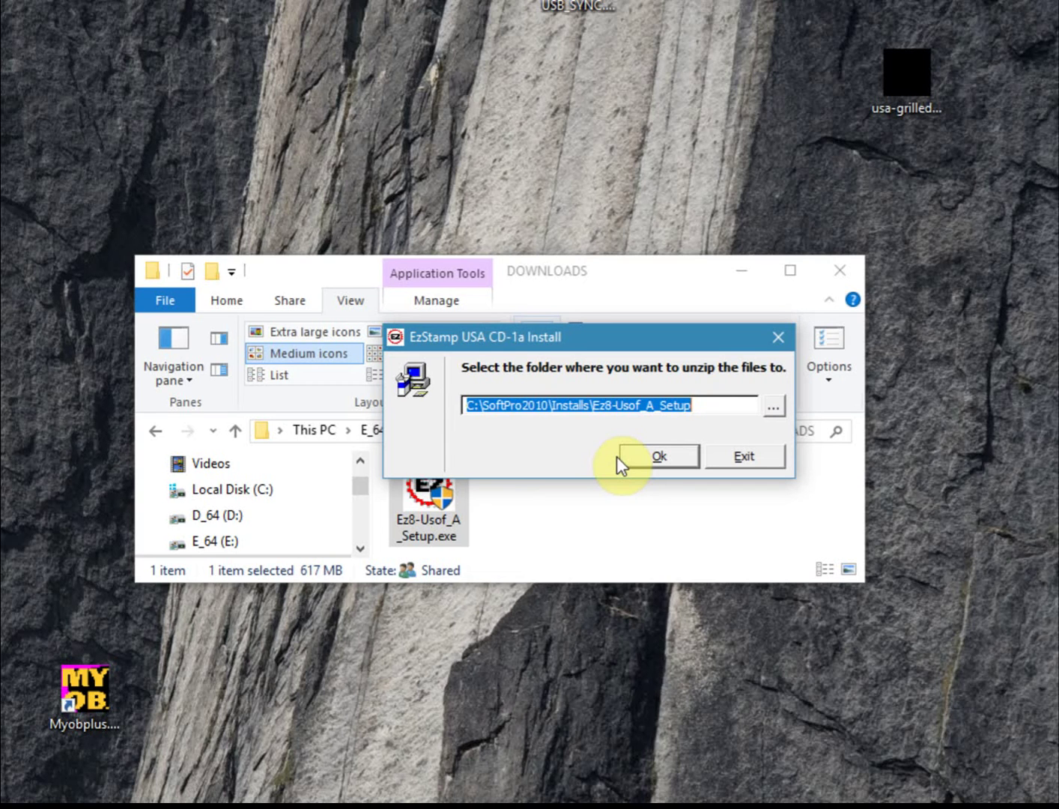
left_click(468, 406)
type("e:")
left_click(655, 459)
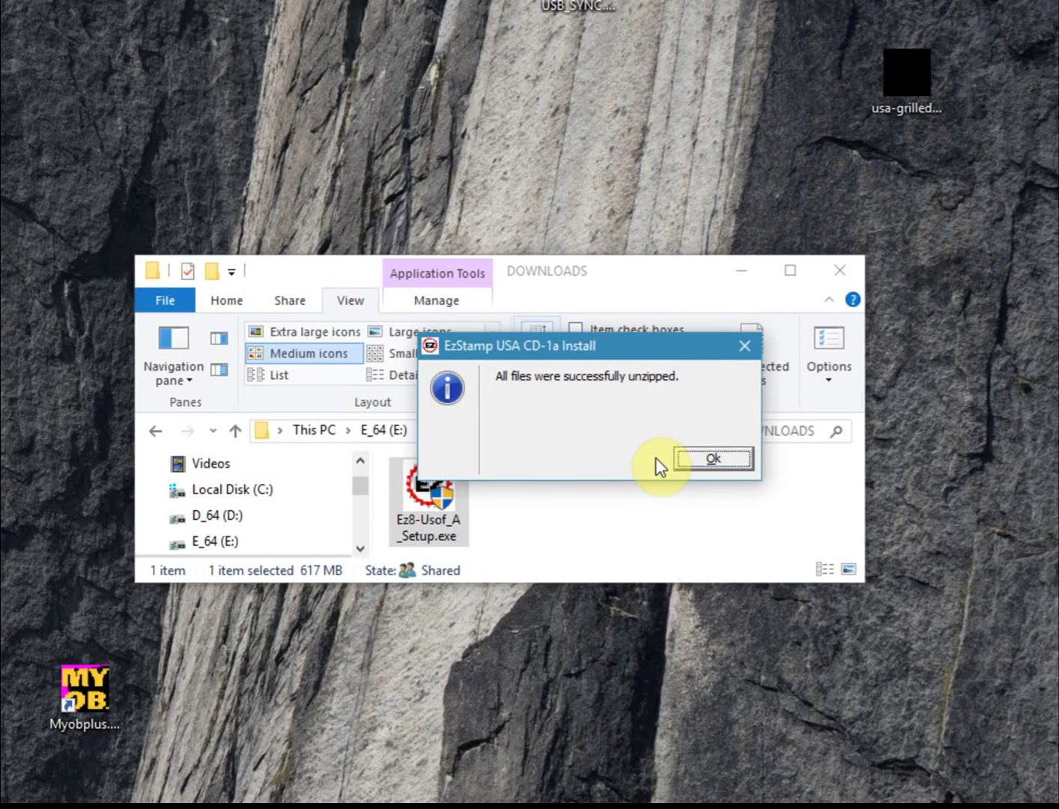
left_click(704, 457)
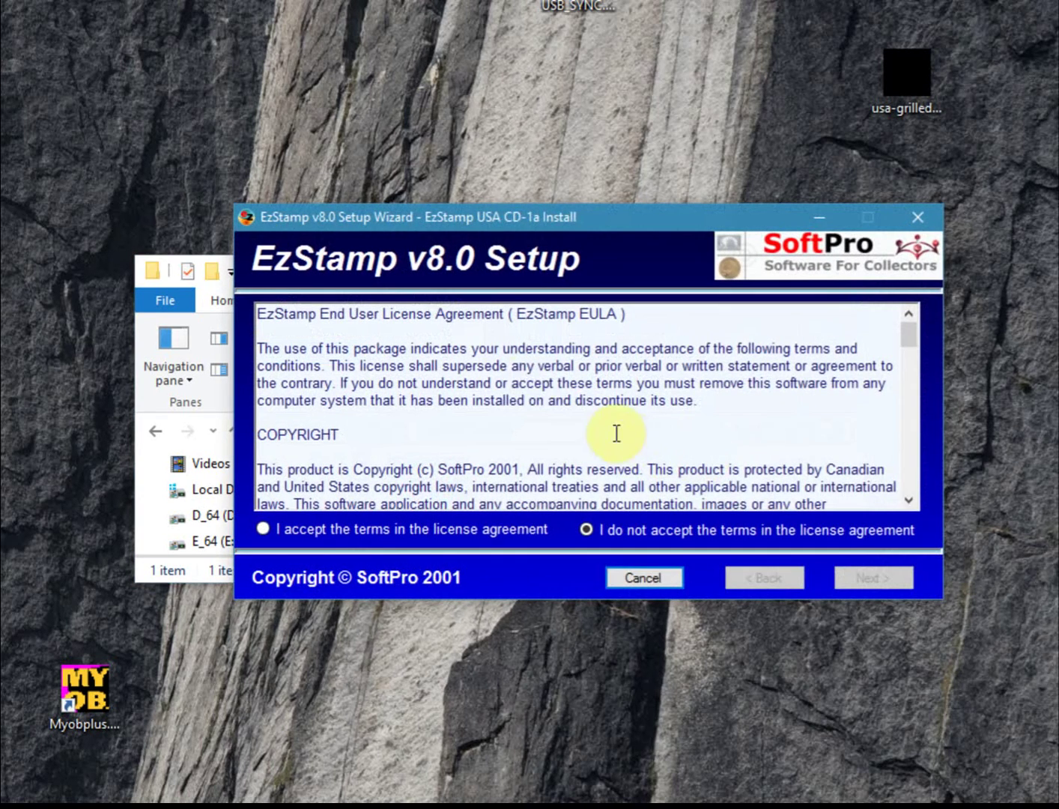
- Minimize Explorer, accept the license agreement, and advance to the E:\SoftPro2010\EzStamp8 location page
left_click(154, 464)
left_click(752, 269)
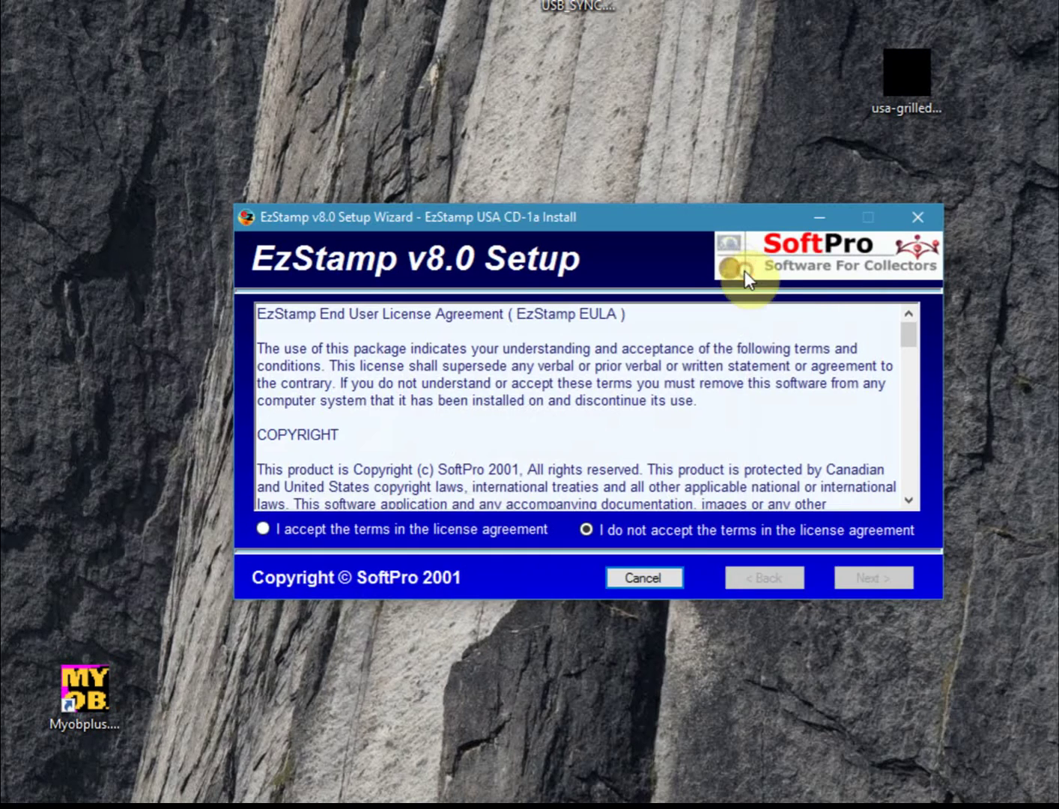
left_click_drag(682, 211, 631, 205)
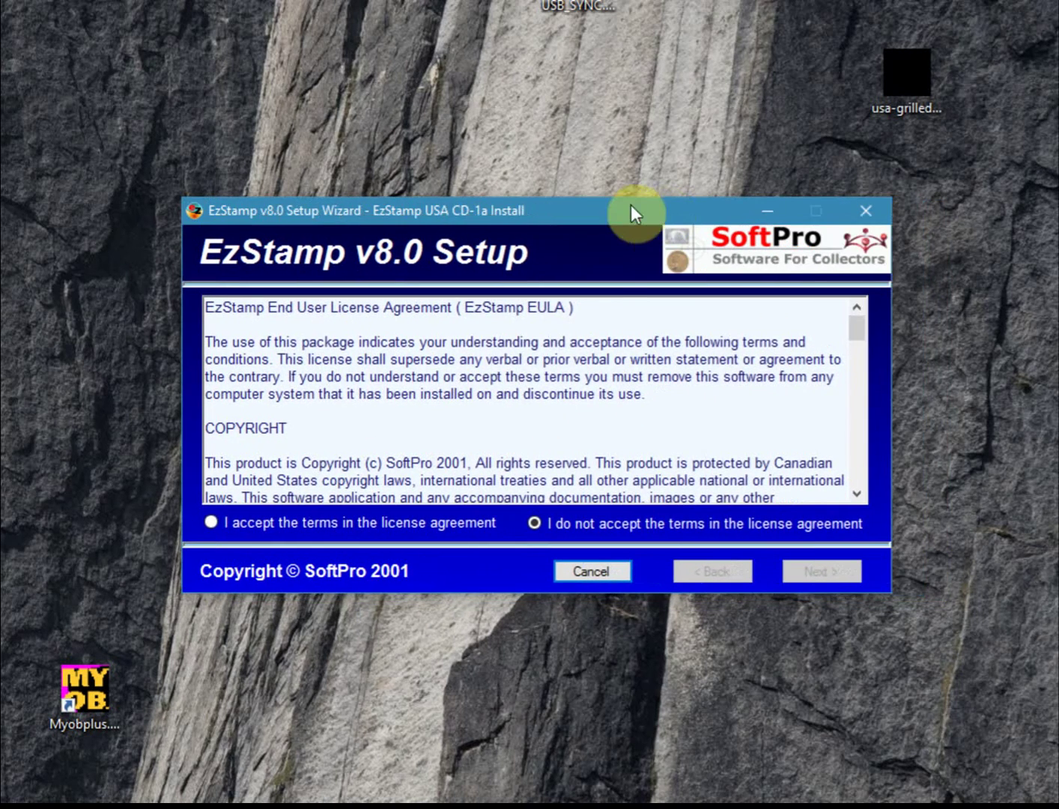
left_click(214, 523)
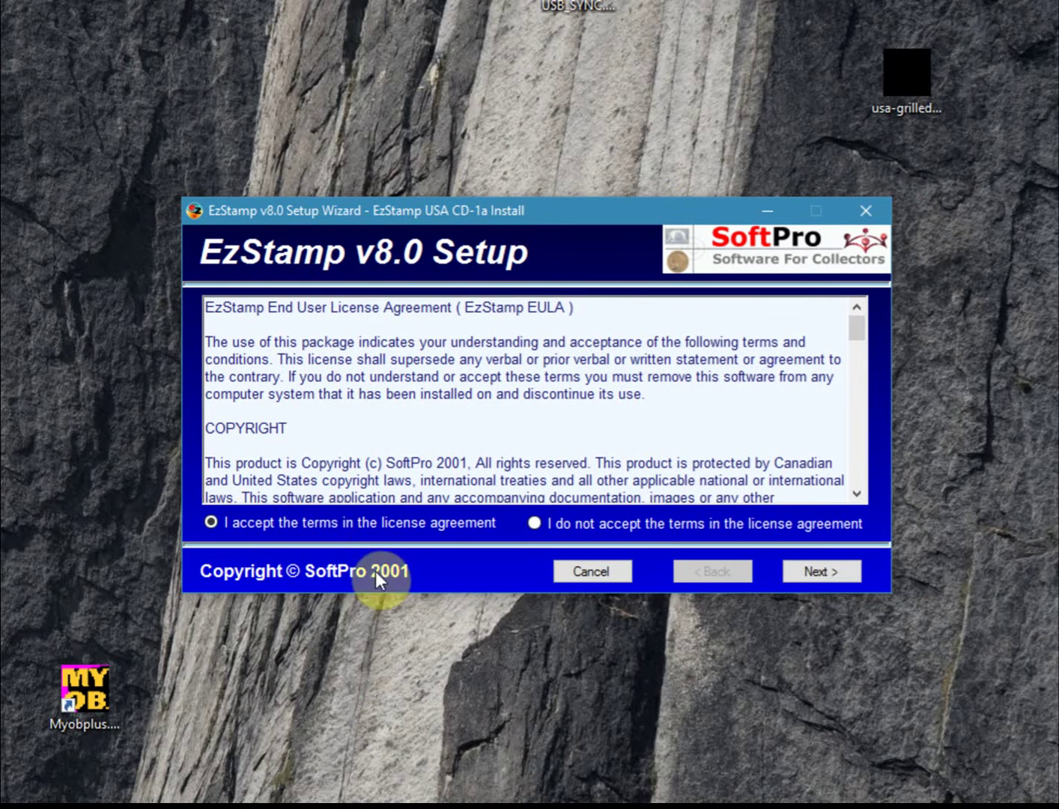
left_click(819, 570)
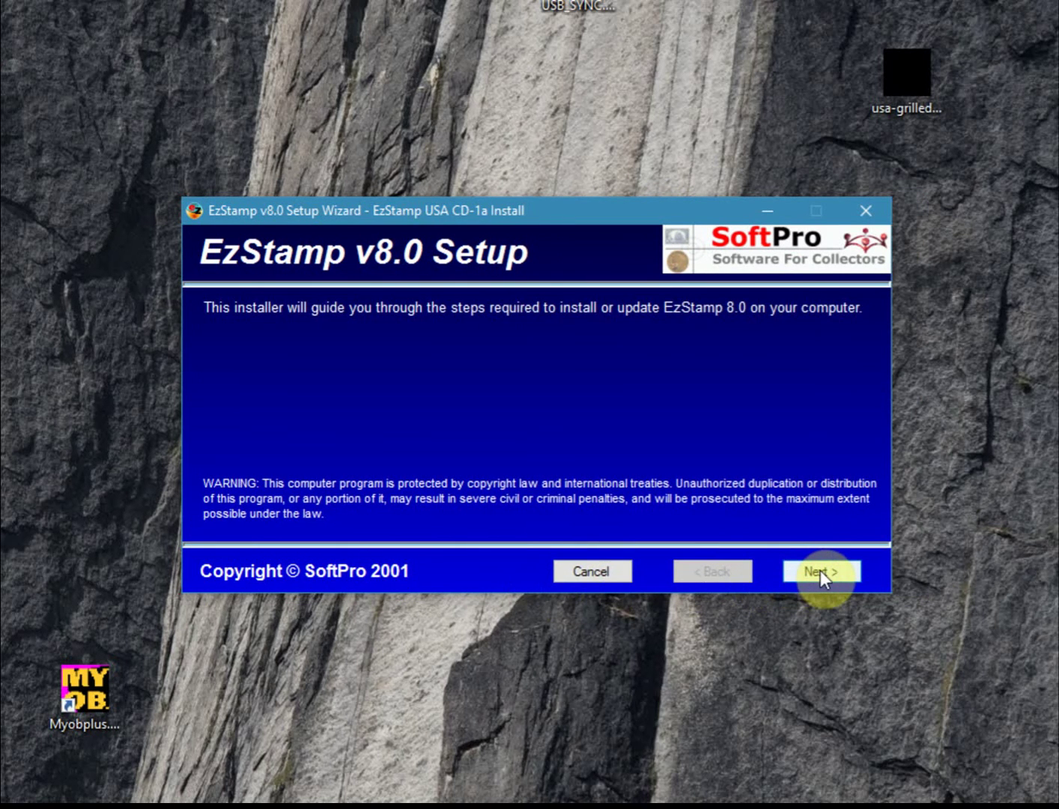
left_click(819, 570)
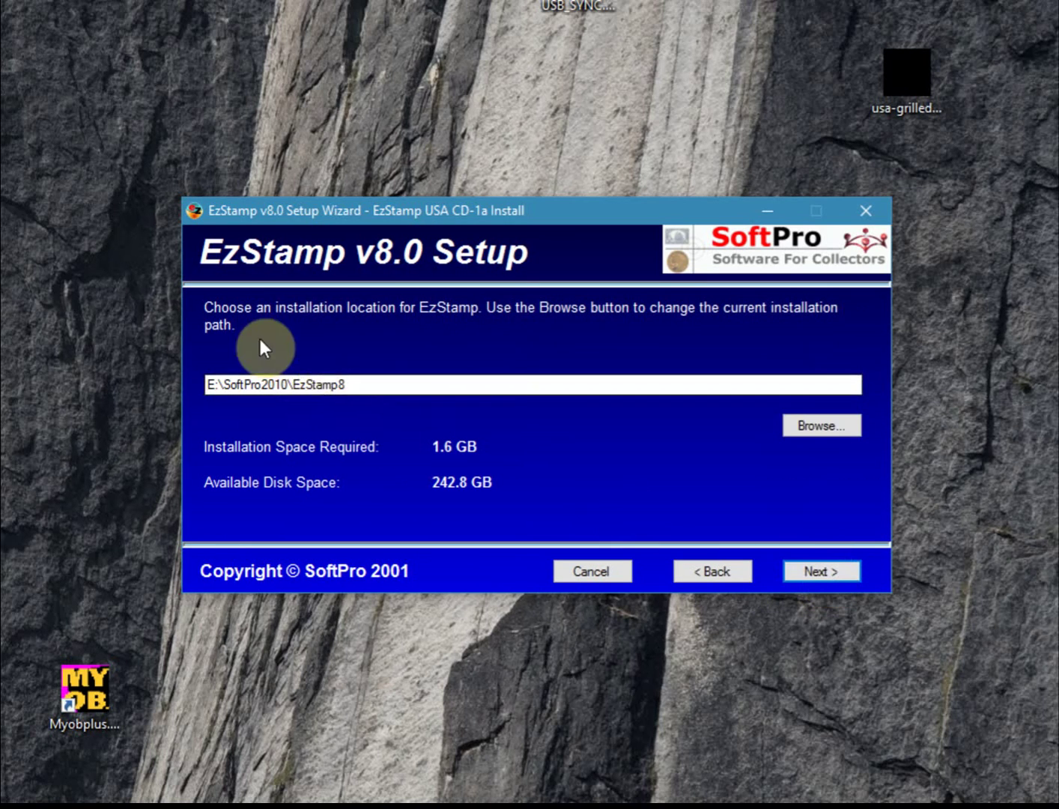
left_click(355, 384)
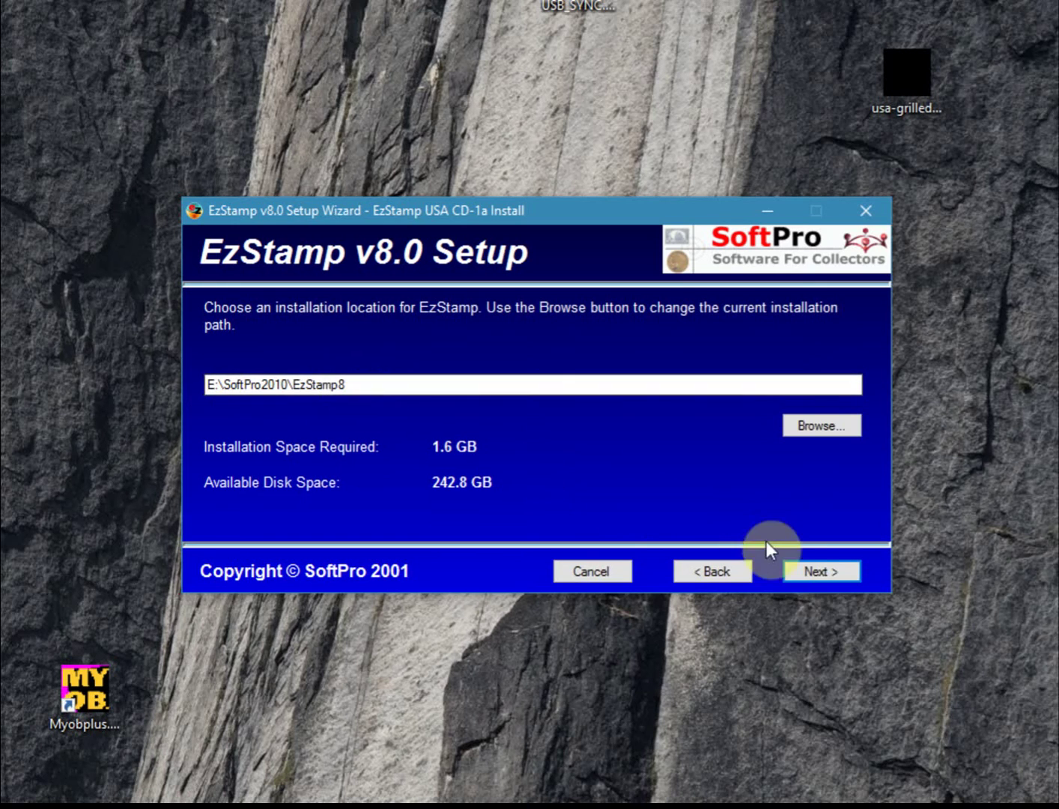
- Keep E:\SoftPro2010\EzStamp8 as the install location and continue to the existing-installation options
left_click(818, 578)
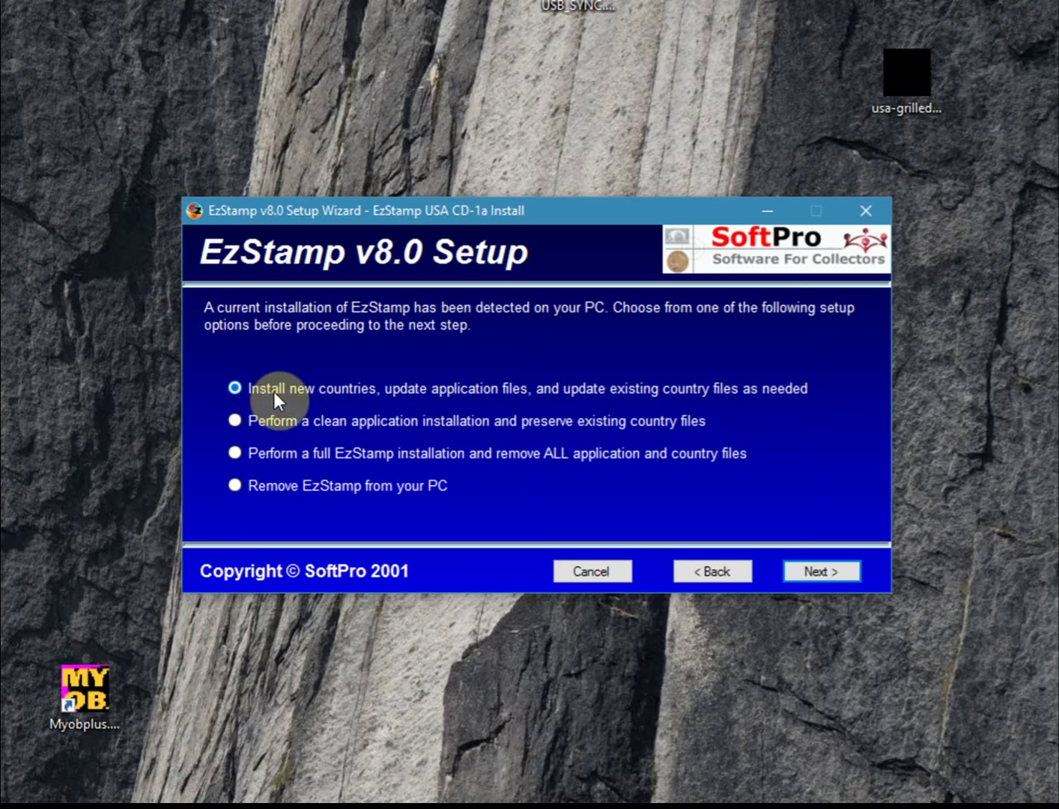
- Update the existing installation with the checked country files, then clear the Read Me option
left_click(819, 573)
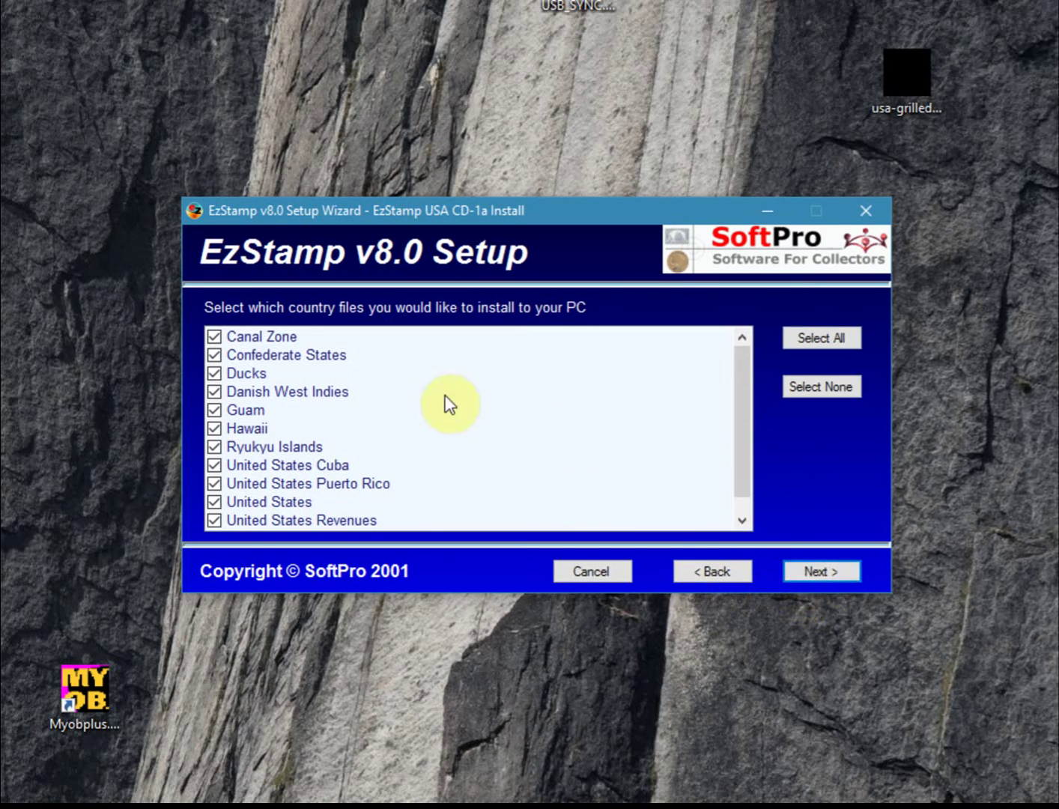
left_click(828, 579)
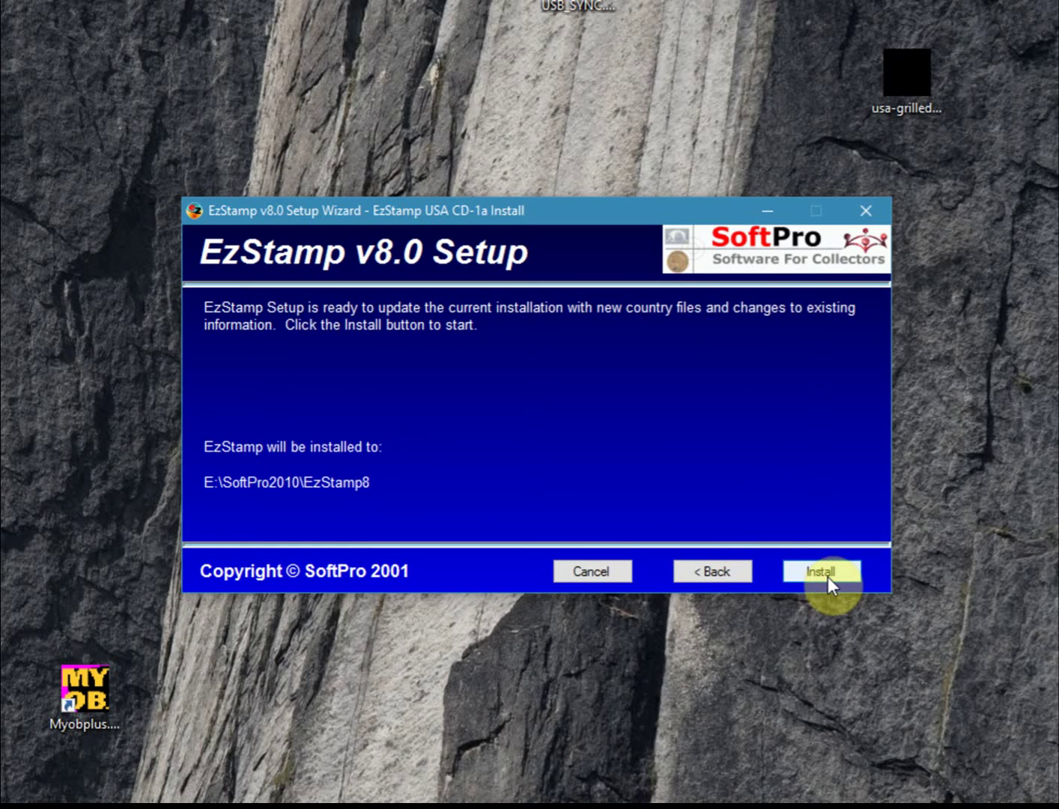
left_click(827, 575)
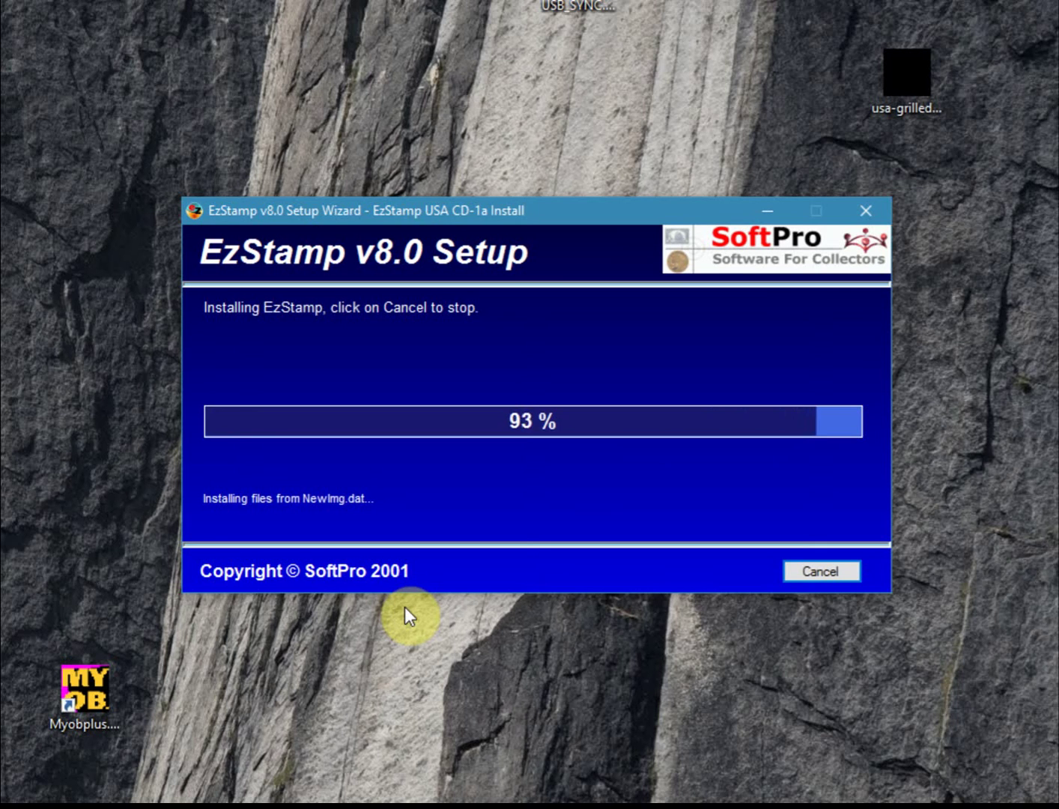
left_click(410, 417)
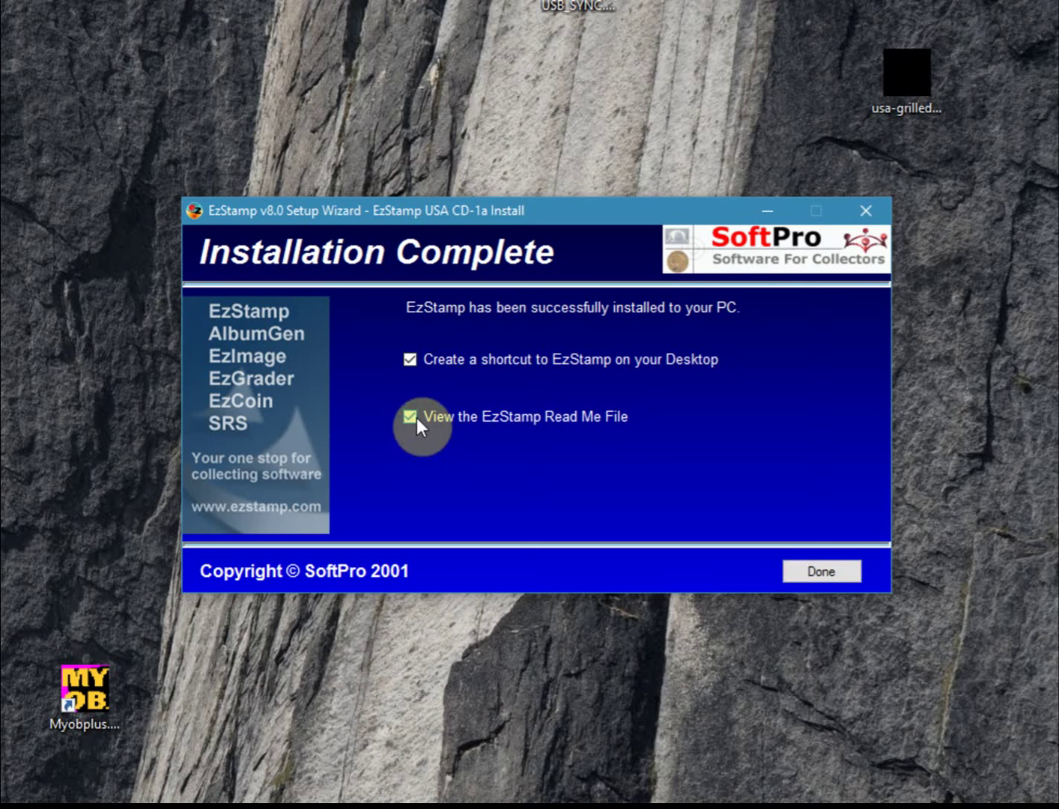
- Close the wizard without the Read Me, drag the EzStamp8 shortcut mid-desktop, and start EzStamp
left_click(411, 417)
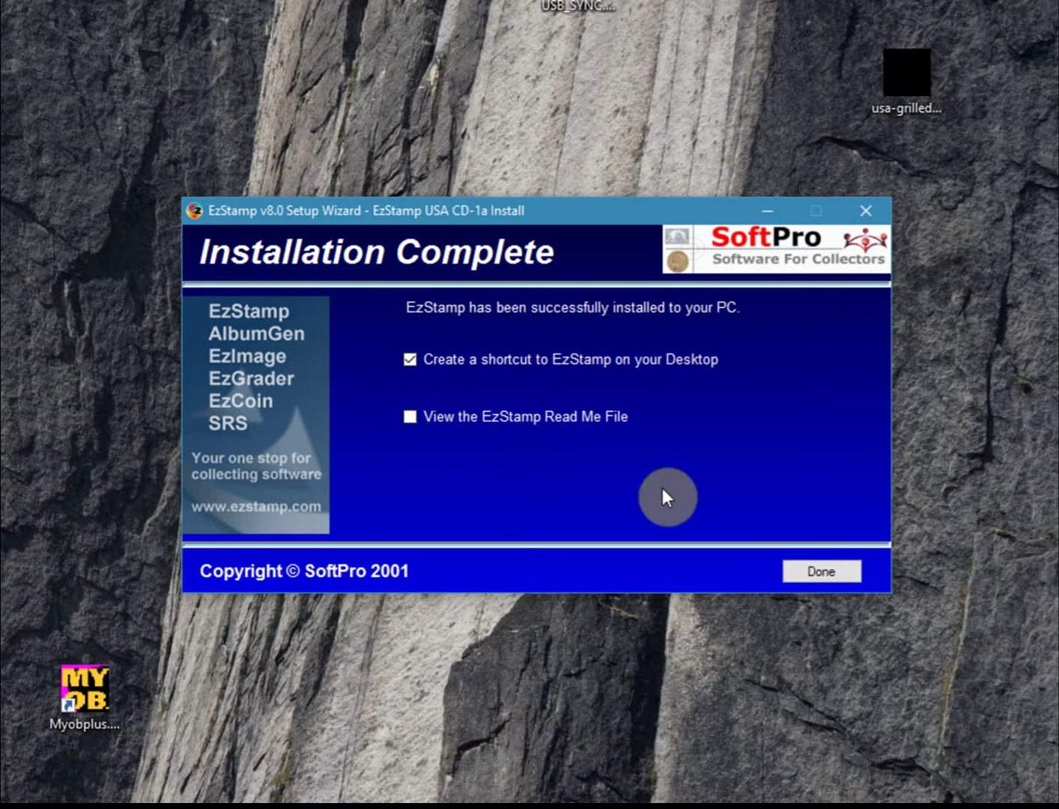
left_click(818, 574)
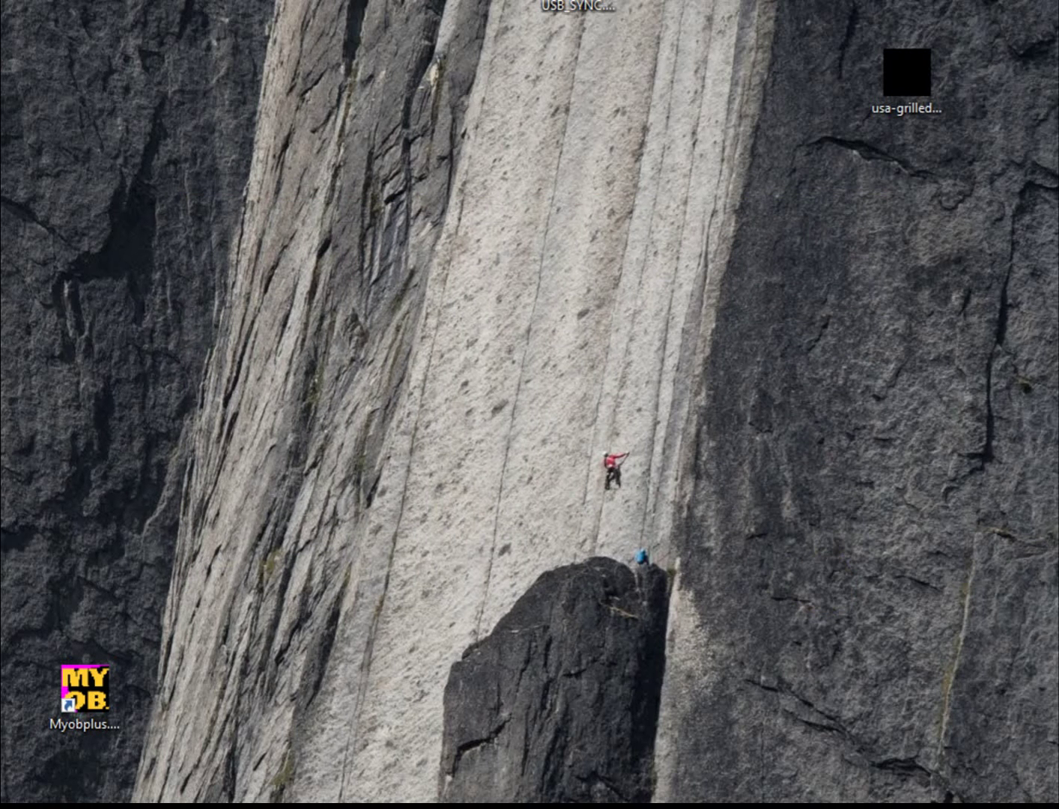
left_click_drag(14, 416, 513, 417)
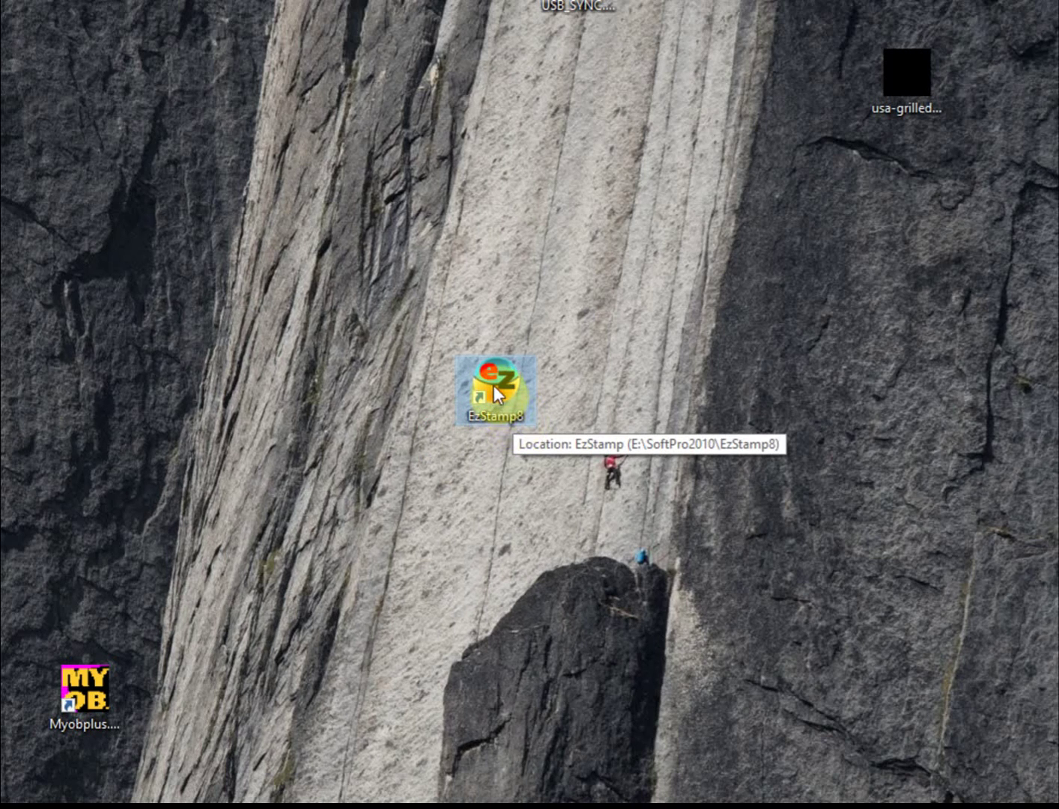
double_click(484, 392)
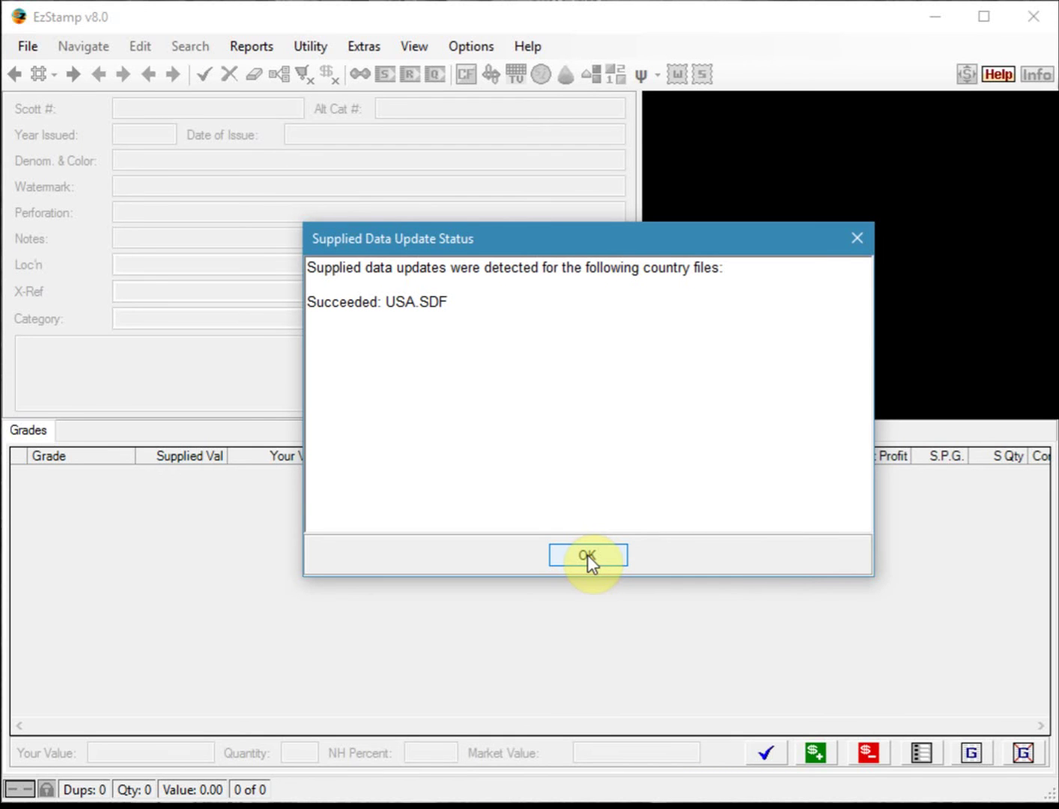
- Dismiss the update report and startup tip, then reopen USA.SDF from Recent Files Opened
left_click(588, 554)
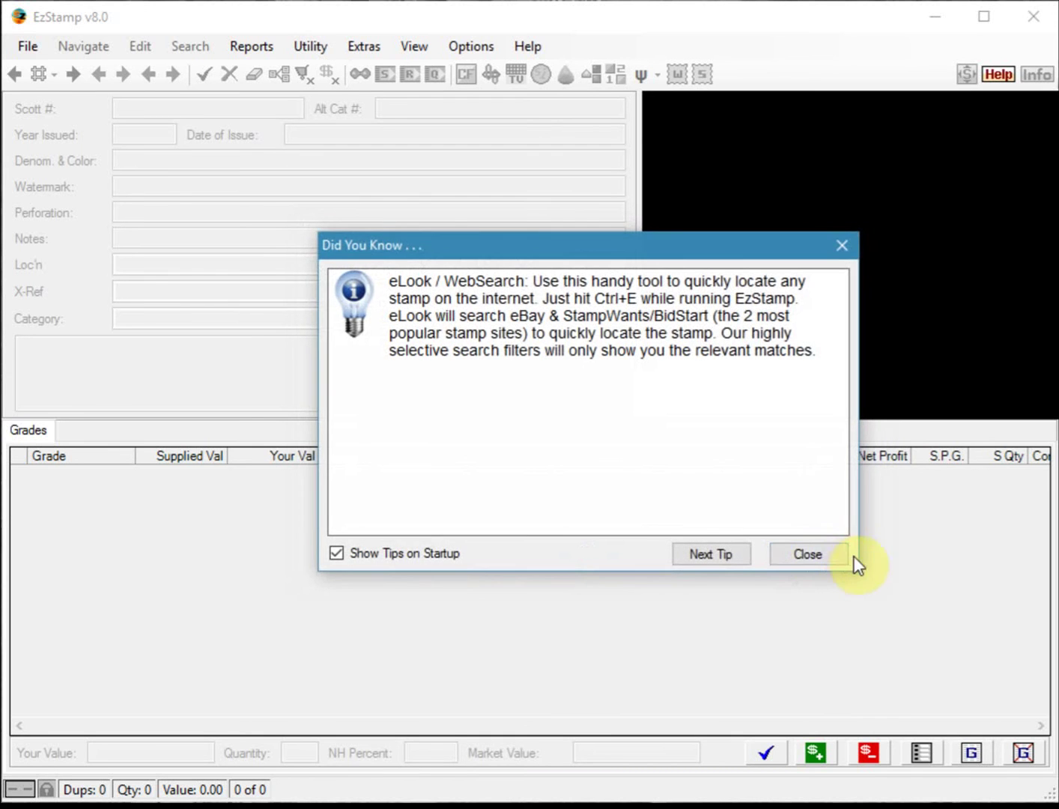
left_click(813, 560)
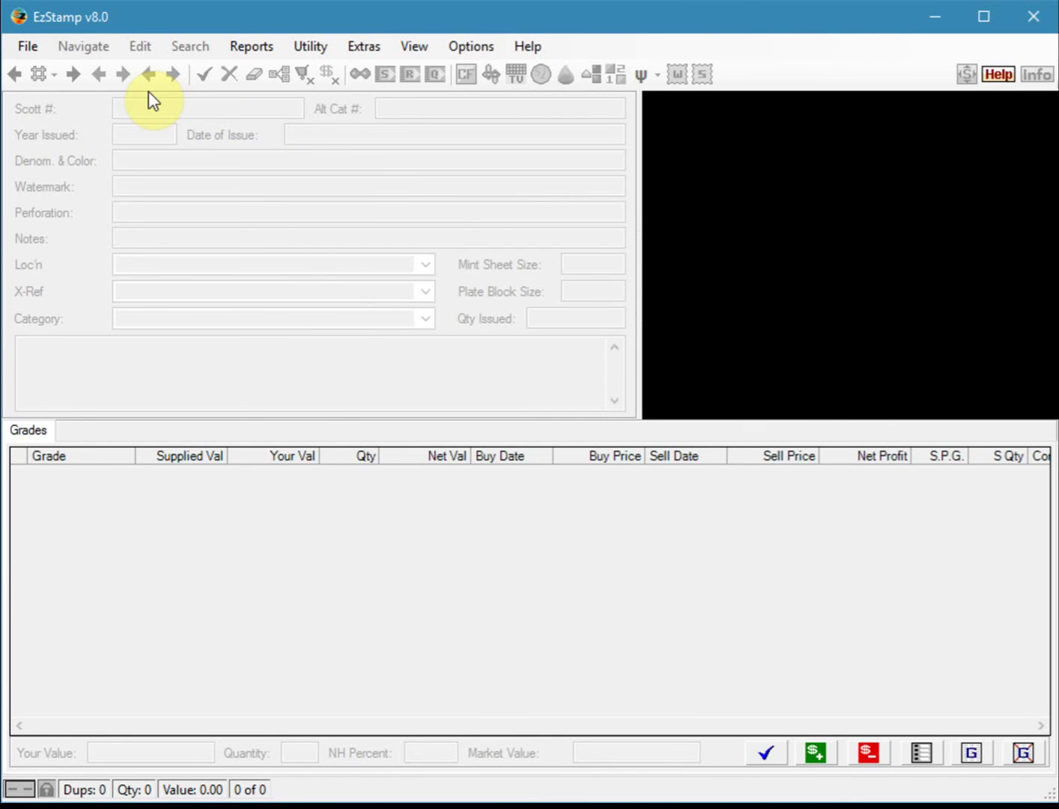
left_click(27, 45)
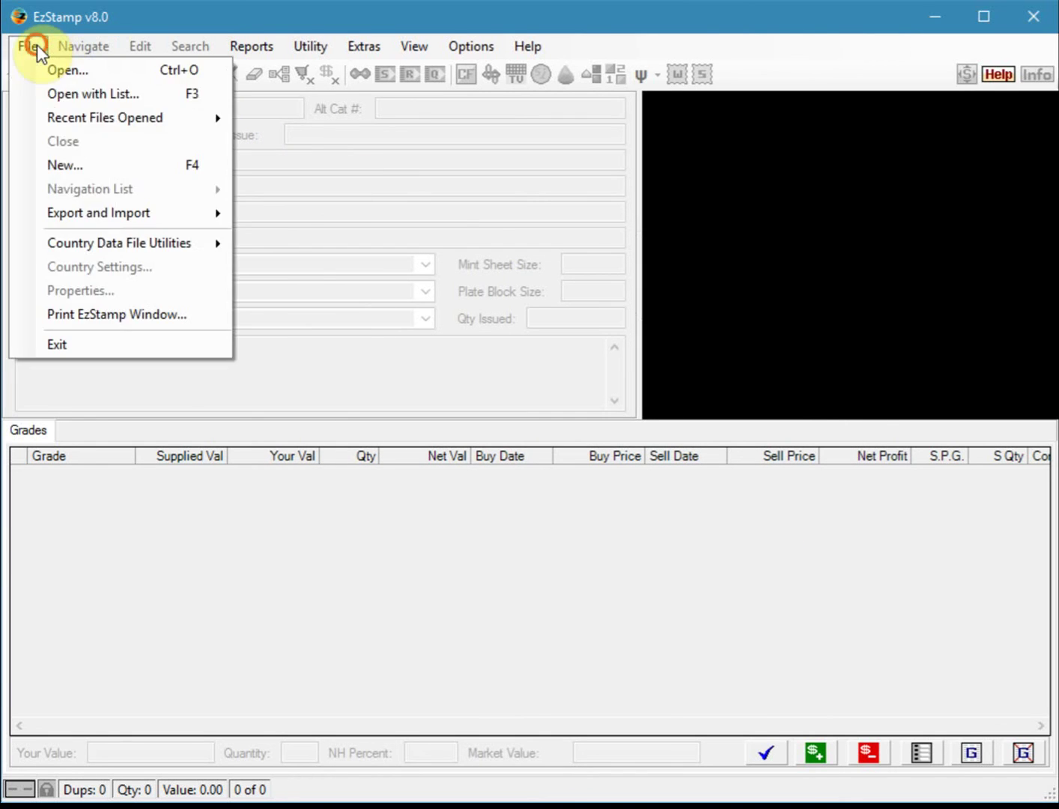
mouse_move(69, 118)
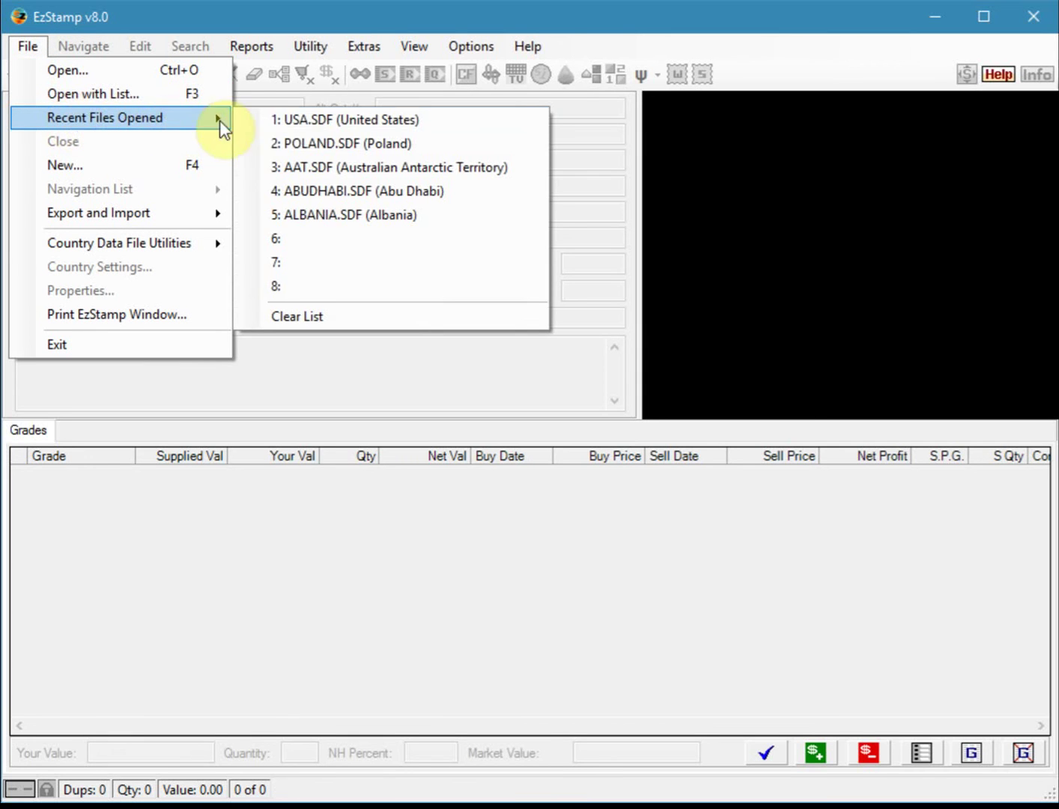
left_click(303, 116)
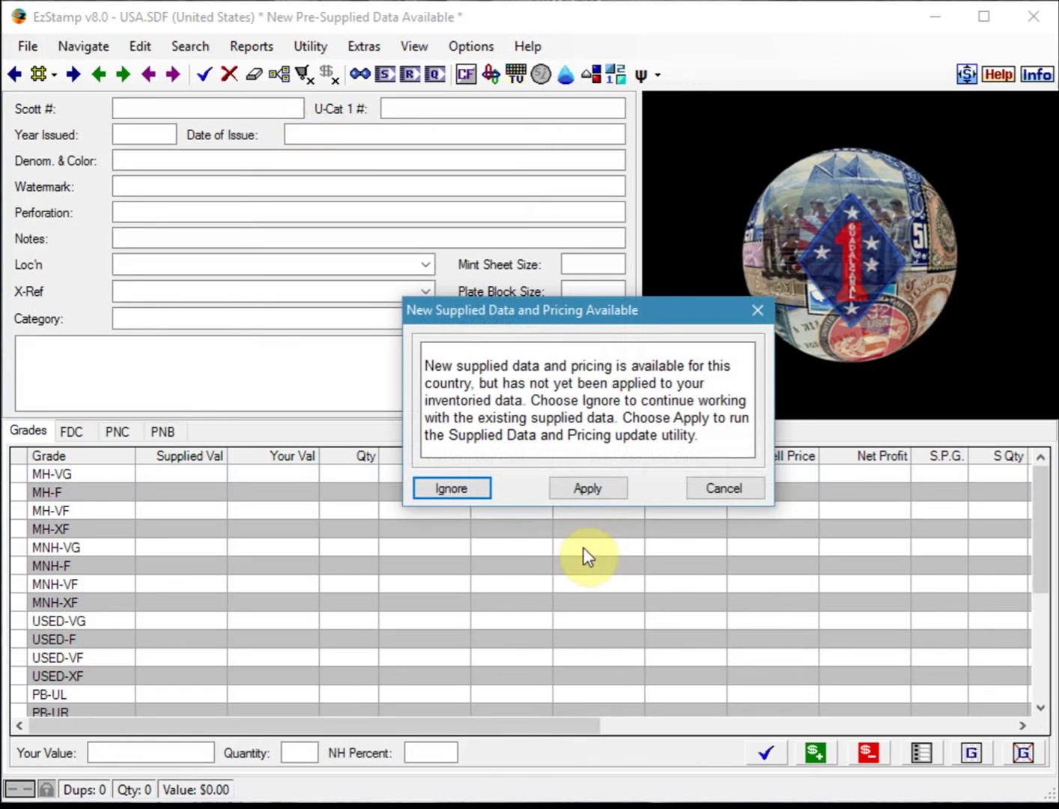
- Apply the October 08, 2016 supplied data using the 'Keep your custom prices' grade price method
left_click(596, 491)
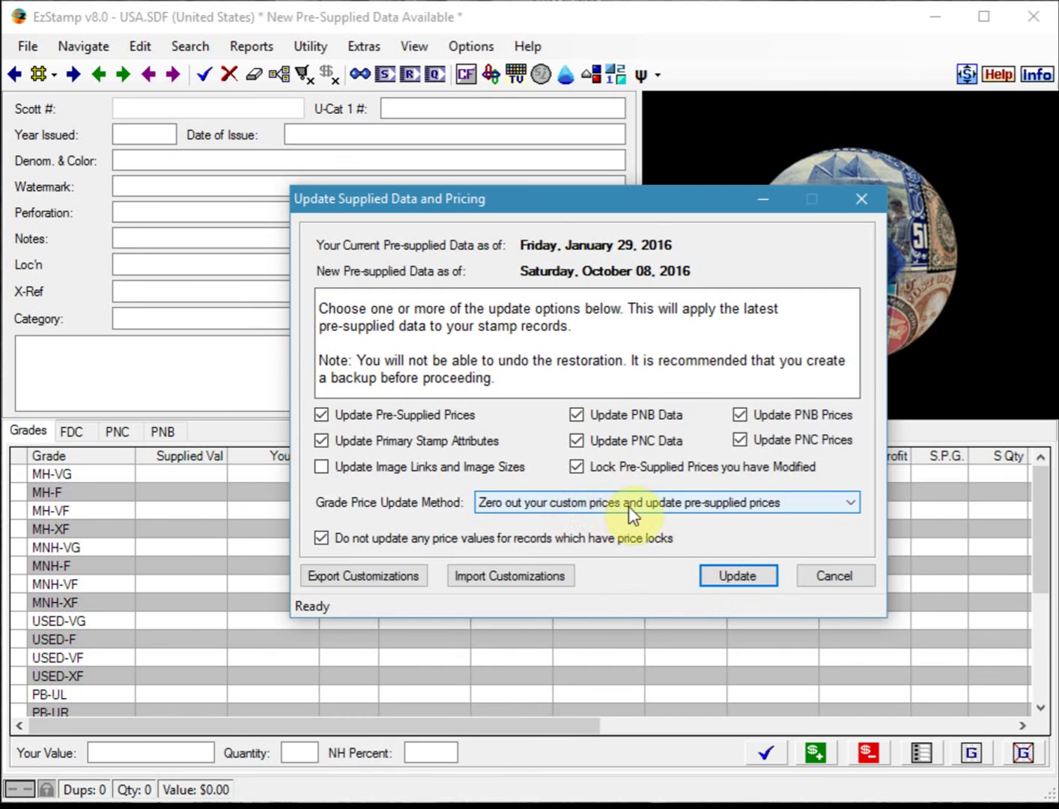
left_click(683, 503)
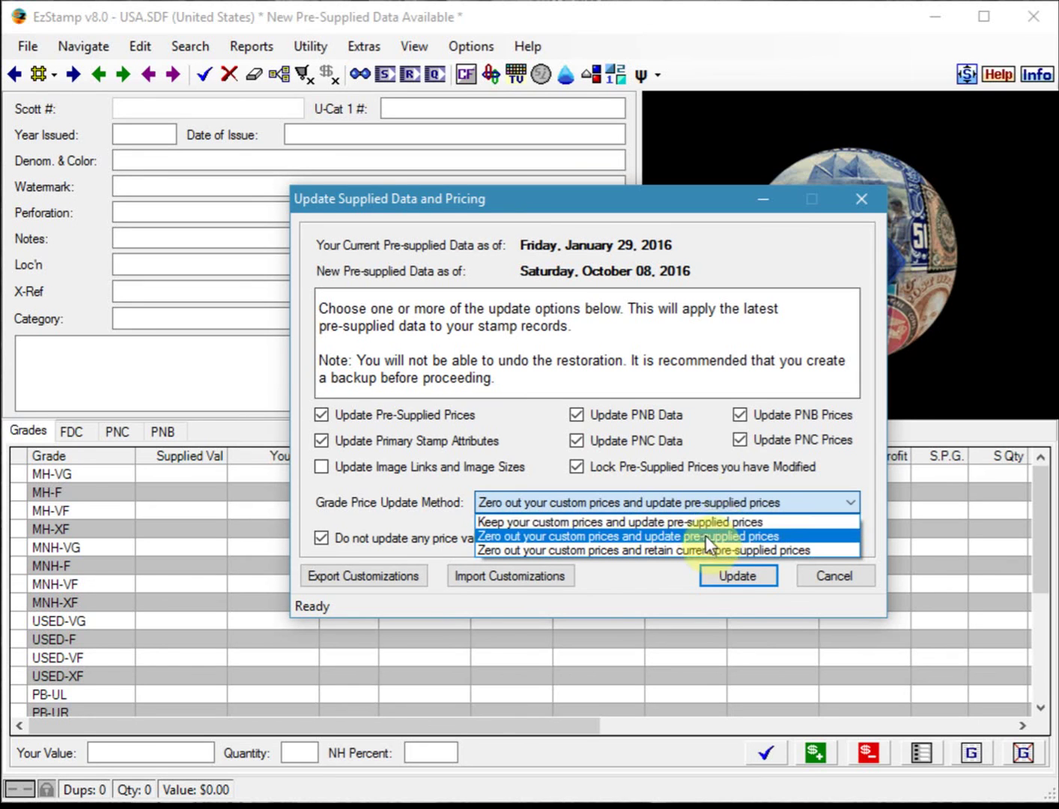
left_click(750, 522)
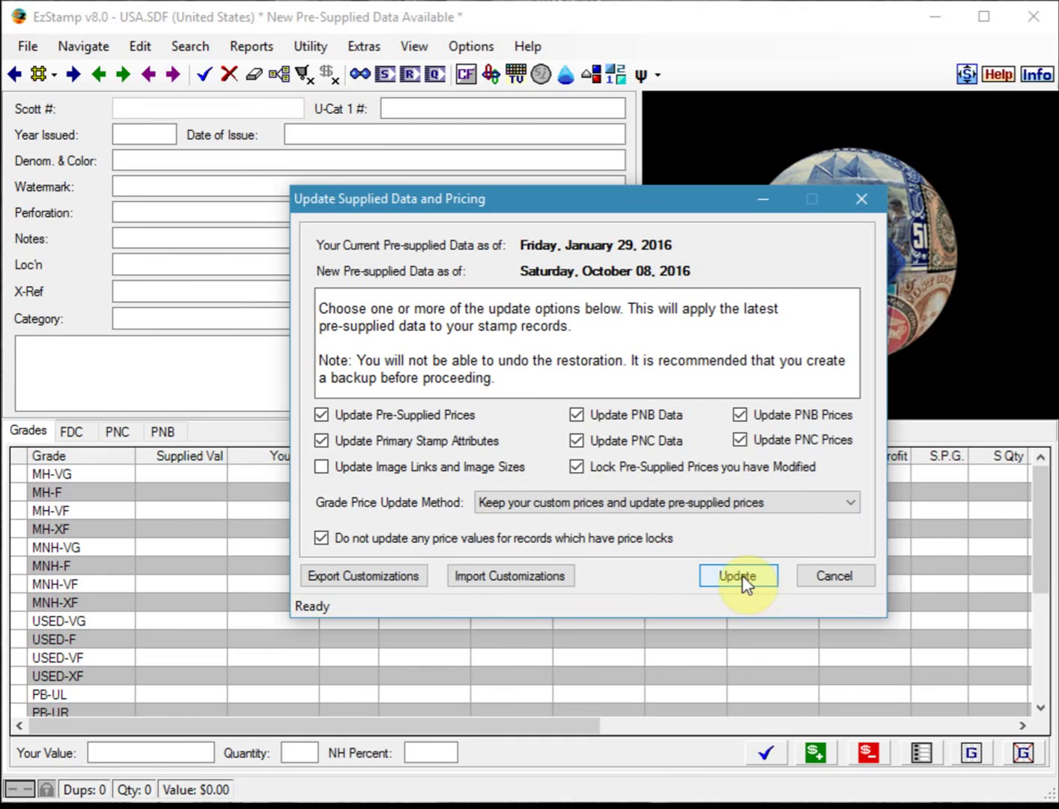
left_click(743, 575)
left_click(436, 508)
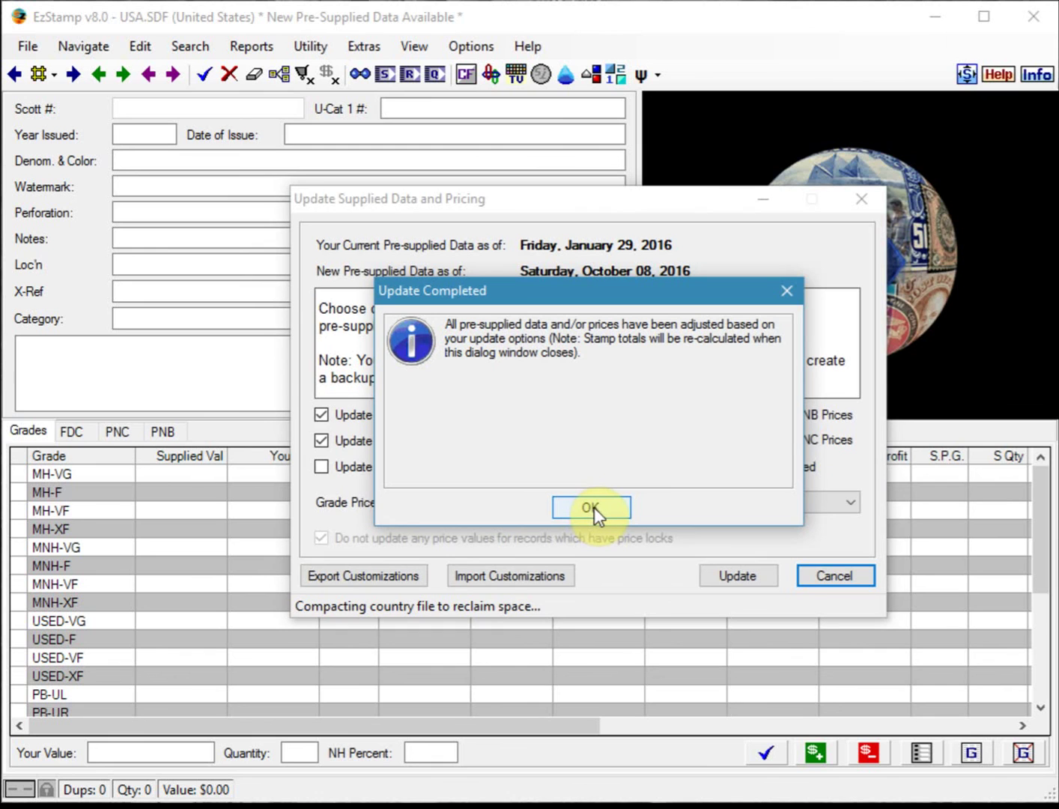
left_click(591, 508)
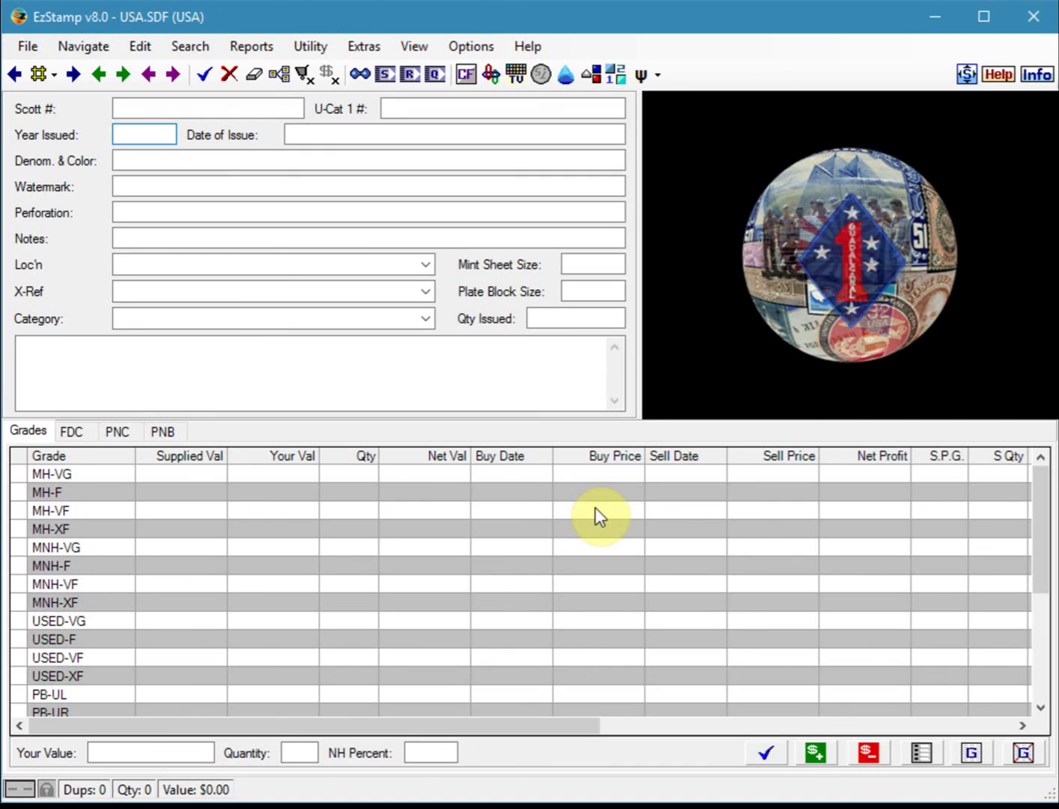
- Look up Scott # 5100 to show the 2016 Jaime Escalante stamp with its supplied values
left_click(147, 107)
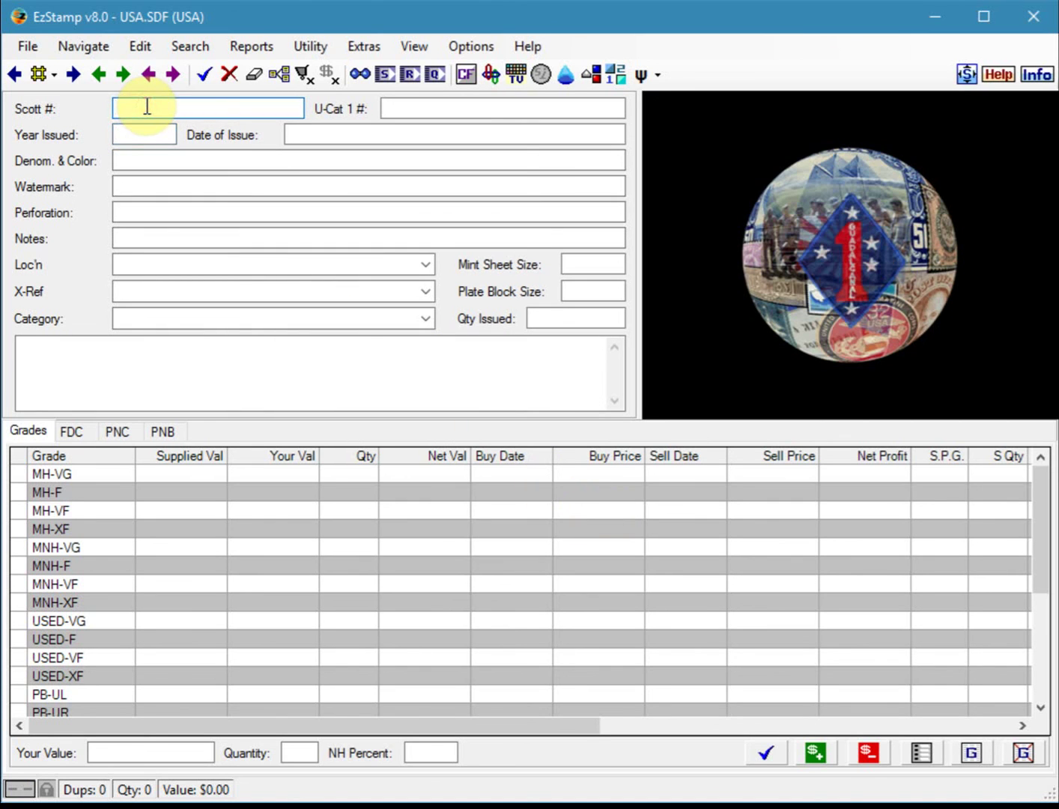
type("5100")
key("Return")
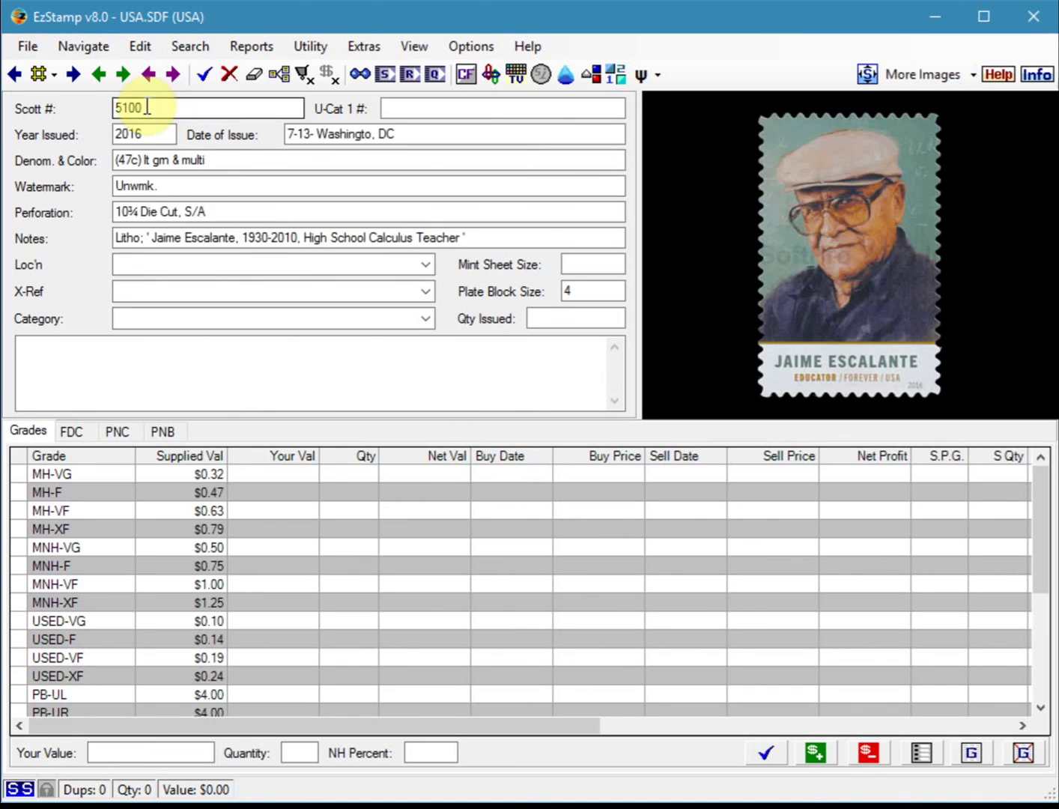